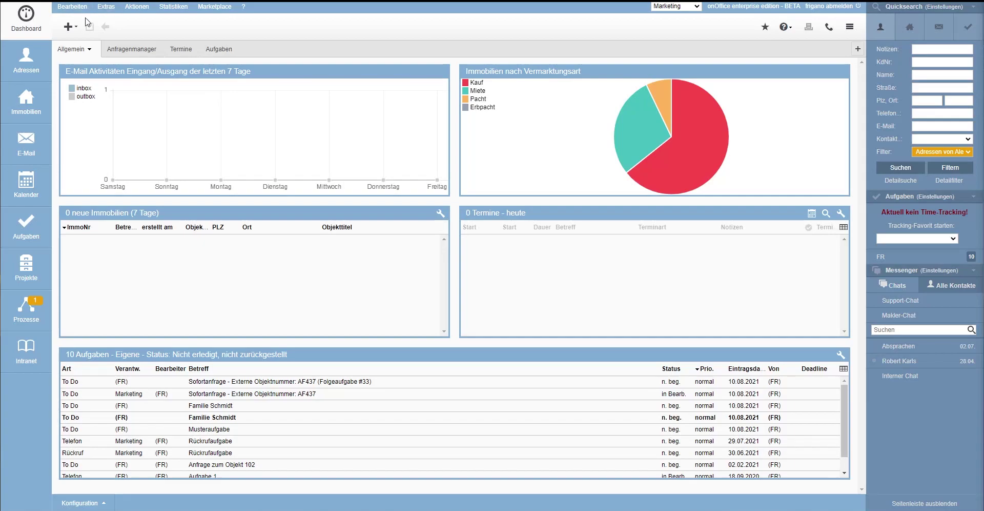
Start a new e-mail and enable the Aufgabe setting in its sending options.
left_click(70, 27)
left_click(90, 85)
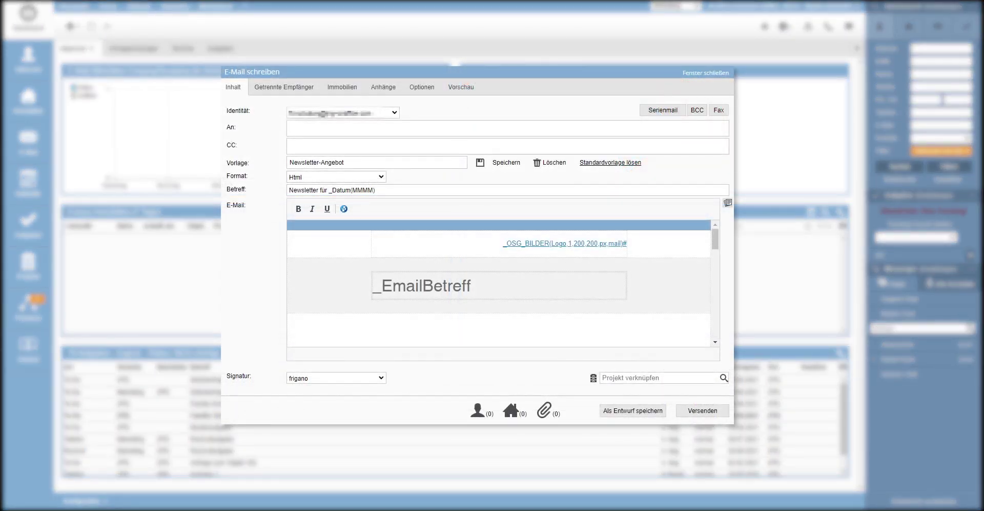
left_click(422, 87)
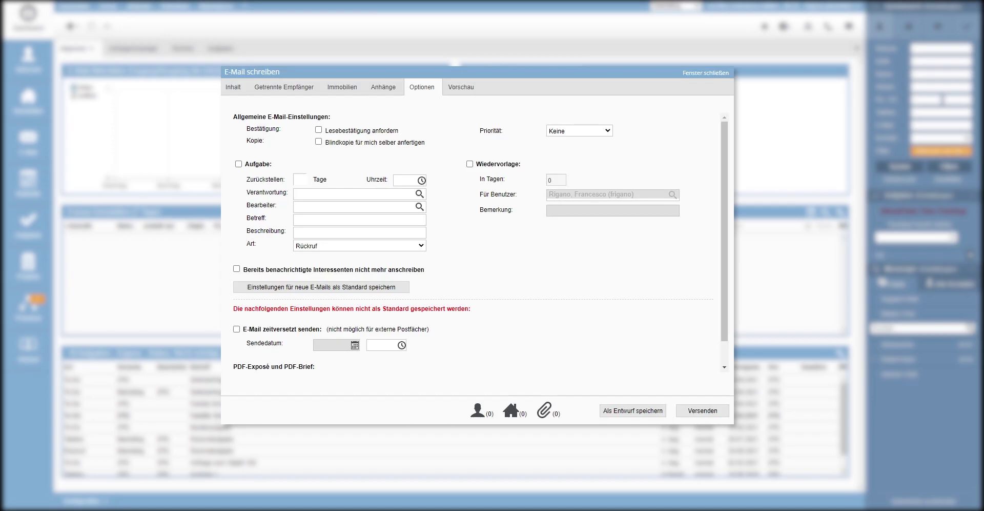
left_click(238, 164)
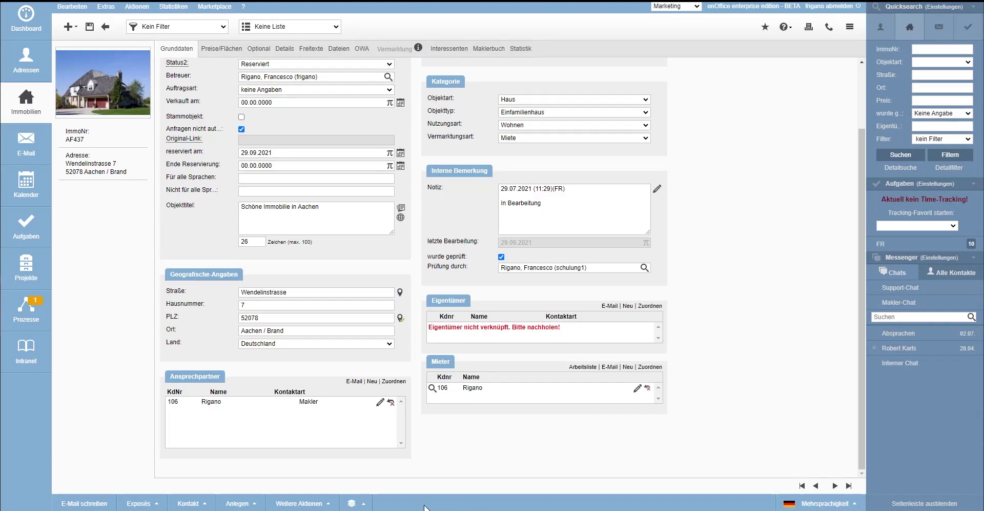
Remove the linked contact person from property AF437.
left_click(390, 402)
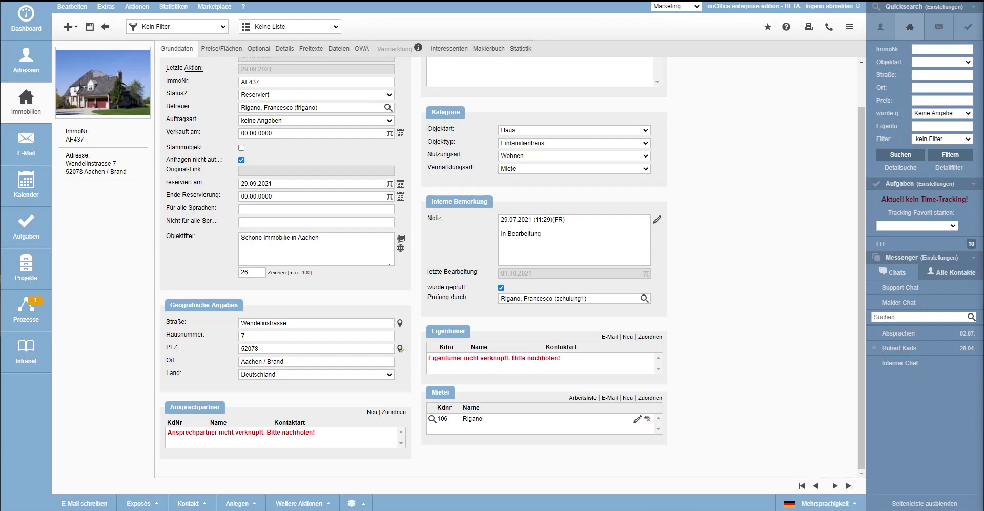
Open the Allgemein section of the basic settings and look through its options.
left_click(98, 8)
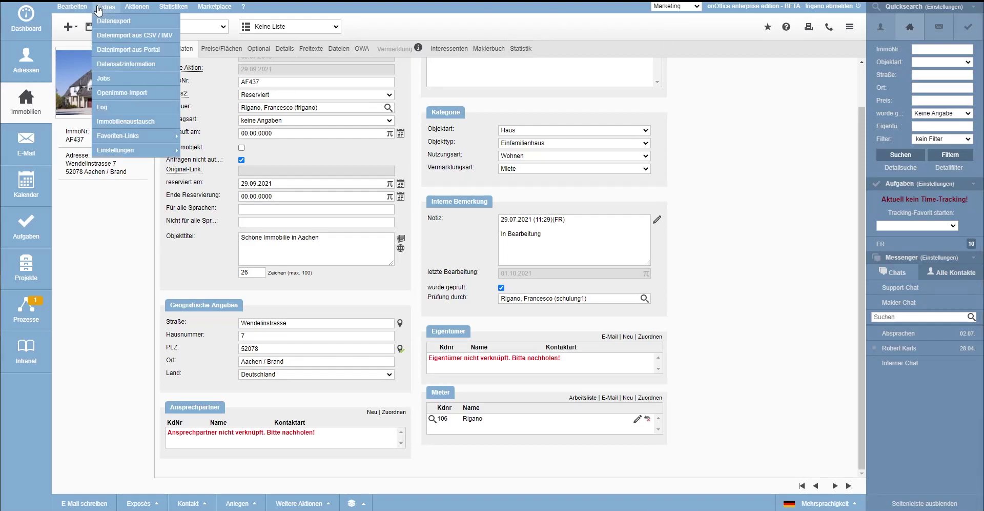
left_click(148, 154)
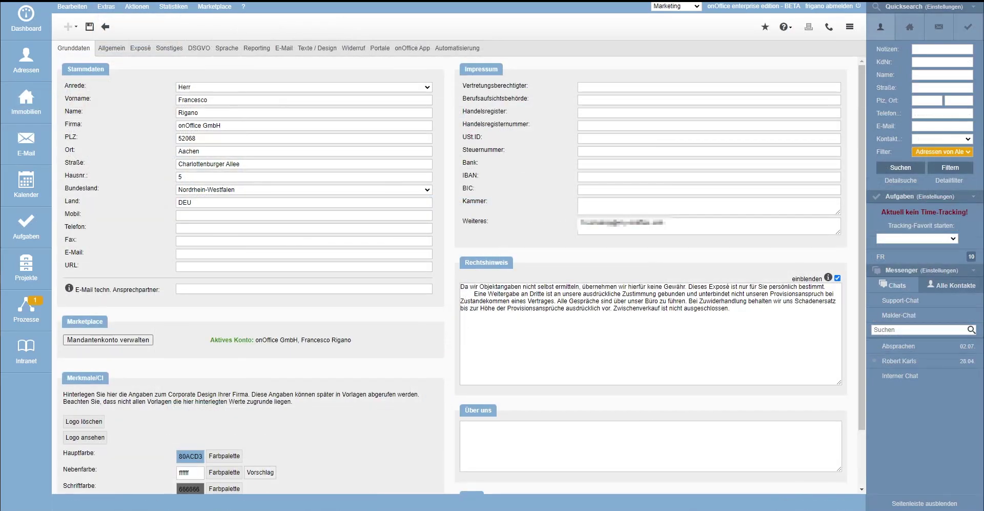
left_click(109, 48)
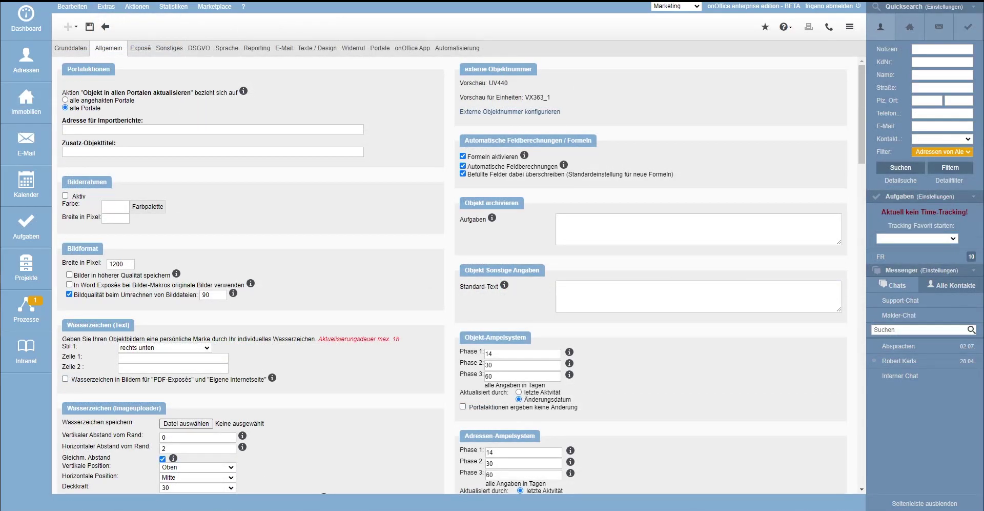
scroll(456, 276, "down", 15)
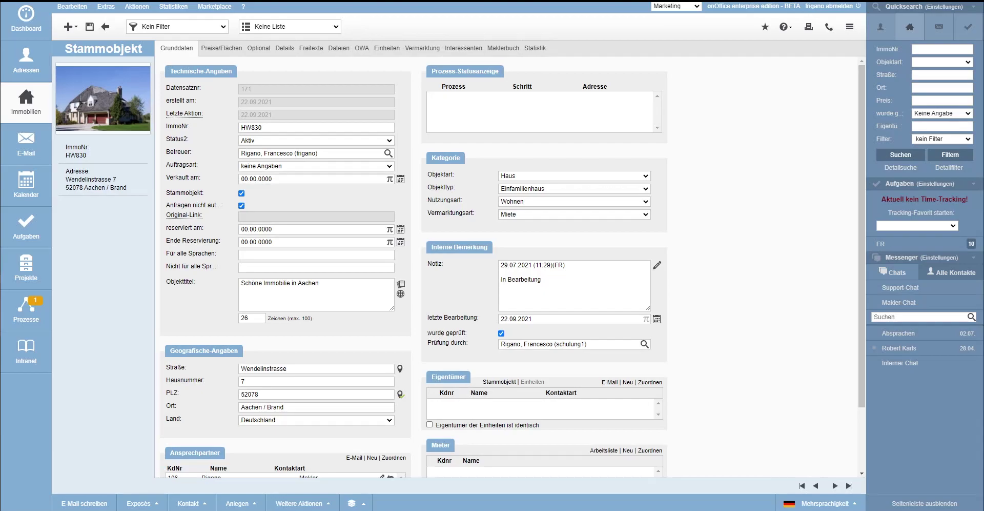
View the Vermarktung data of master property HW830 and close the e-mail window over it.
left_click(422, 47)
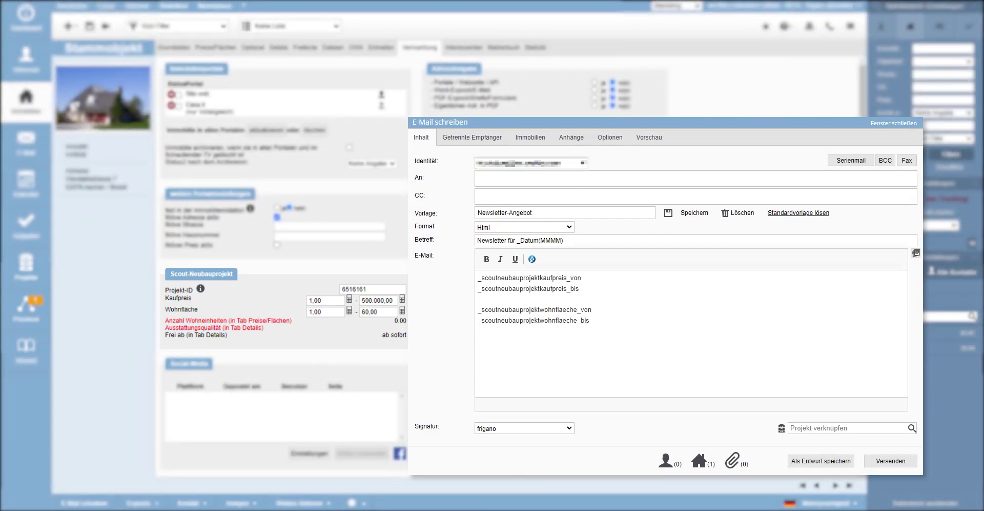
key("Escape")
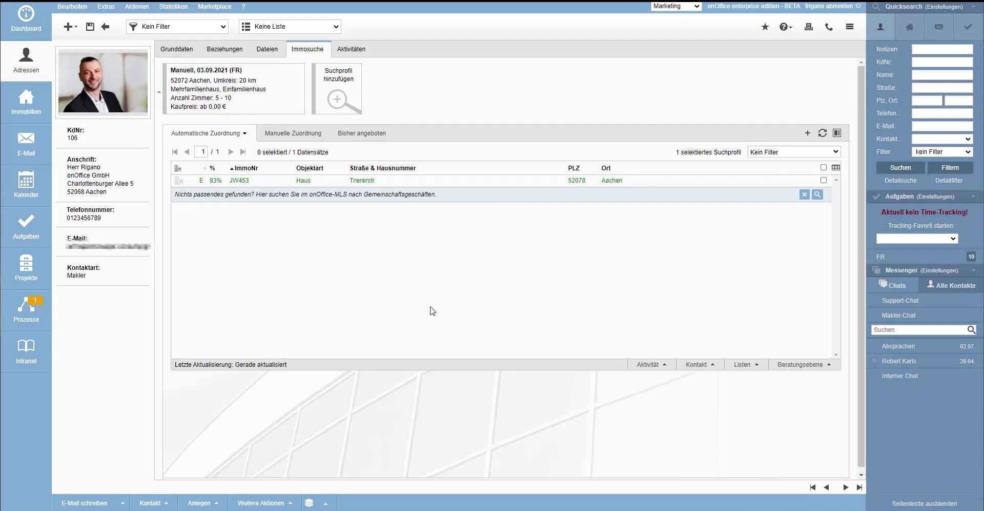
Show the detail preview of matched property JW453 in the contact's Immosuche results.
left_click(296, 184)
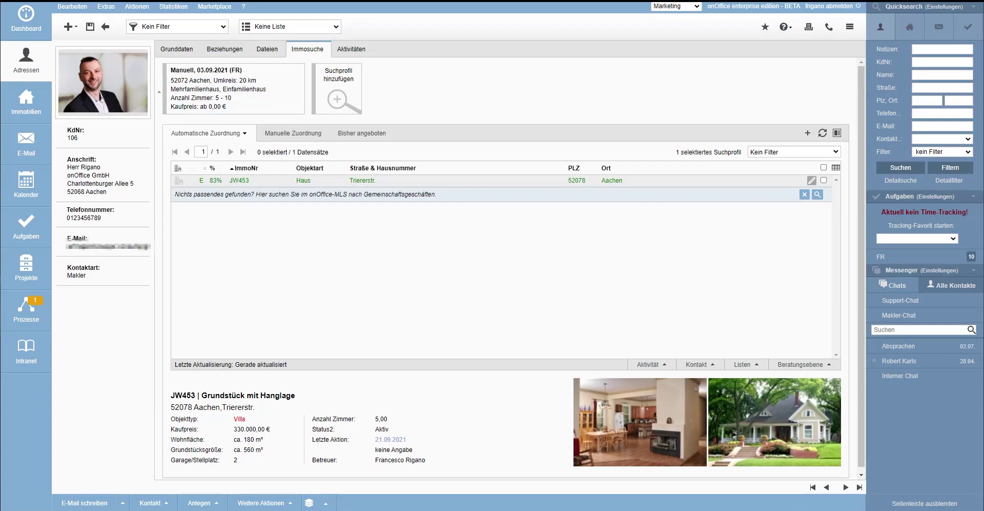
Open the Eingabefelder administration and choose the module whose input fields should be listed.
left_click(108, 6)
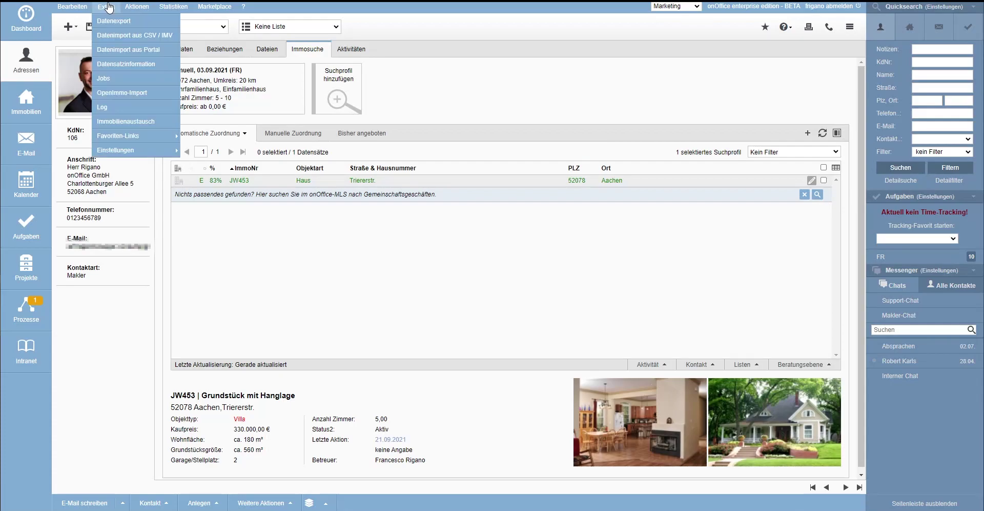
mouse_move(138, 154)
left_click(203, 168)
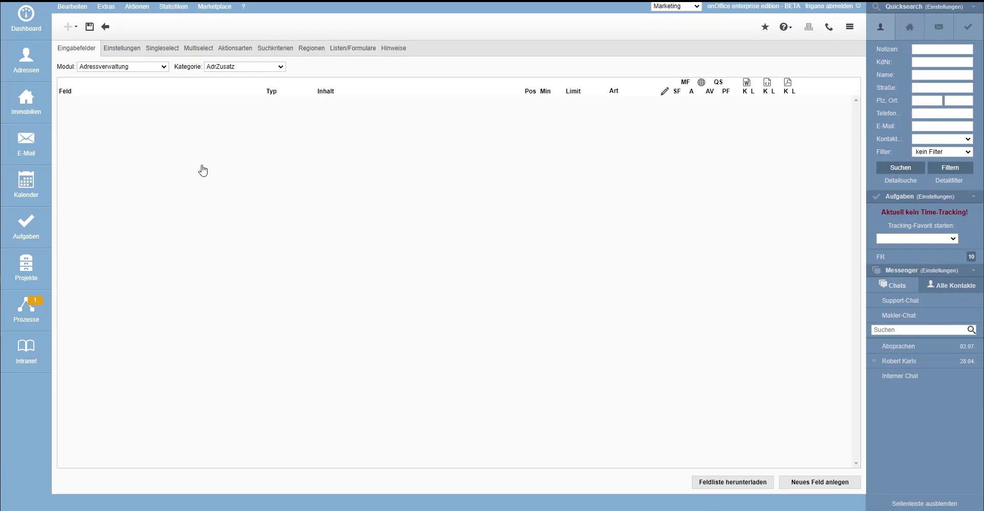
left_click(114, 67)
left_click(106, 83)
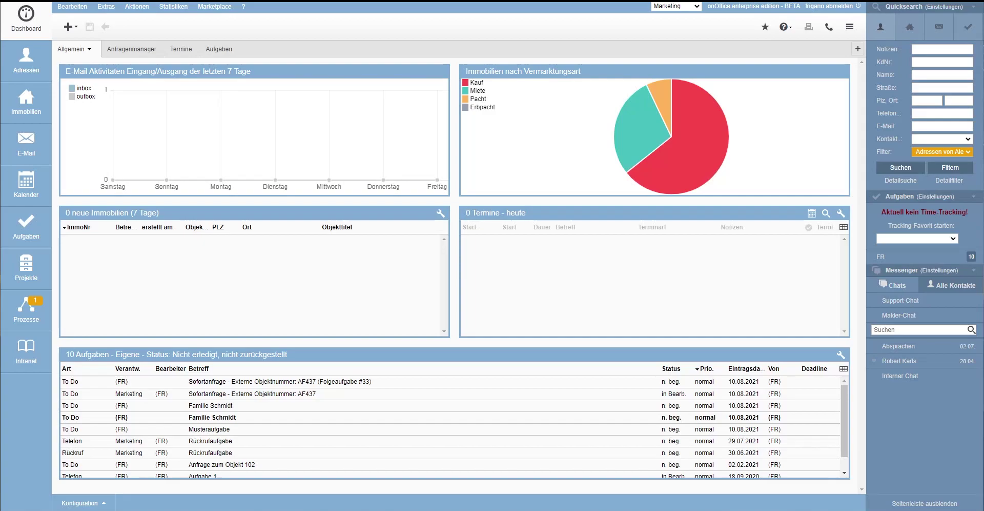
Preview the Widerruf page from the basic settings and open its Widerrufsbelehrung text.
left_click(105, 9)
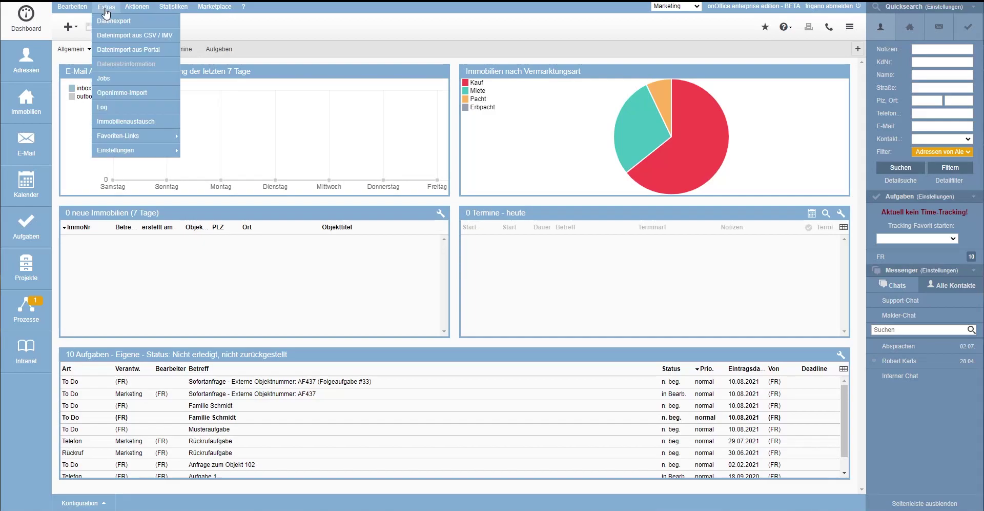
mouse_move(160, 156)
left_click(212, 150)
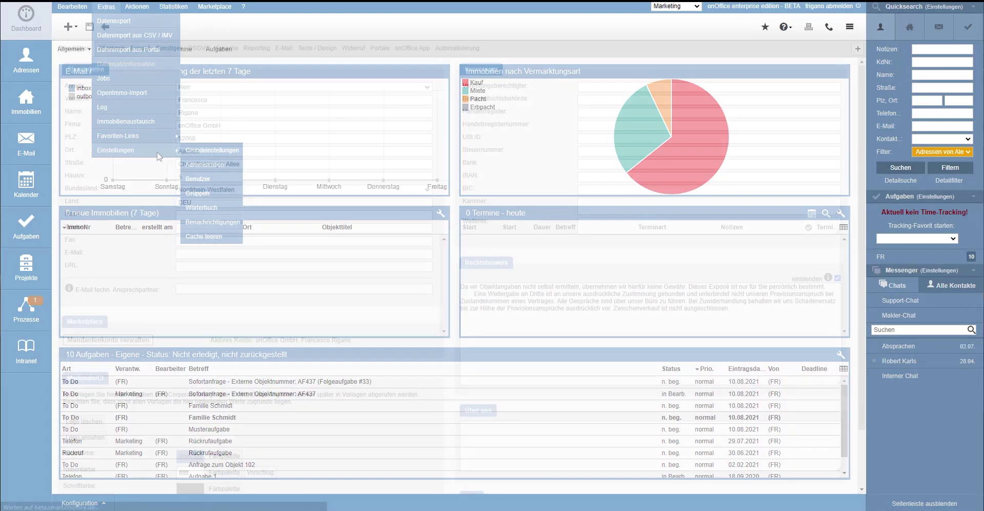
left_click(353, 48)
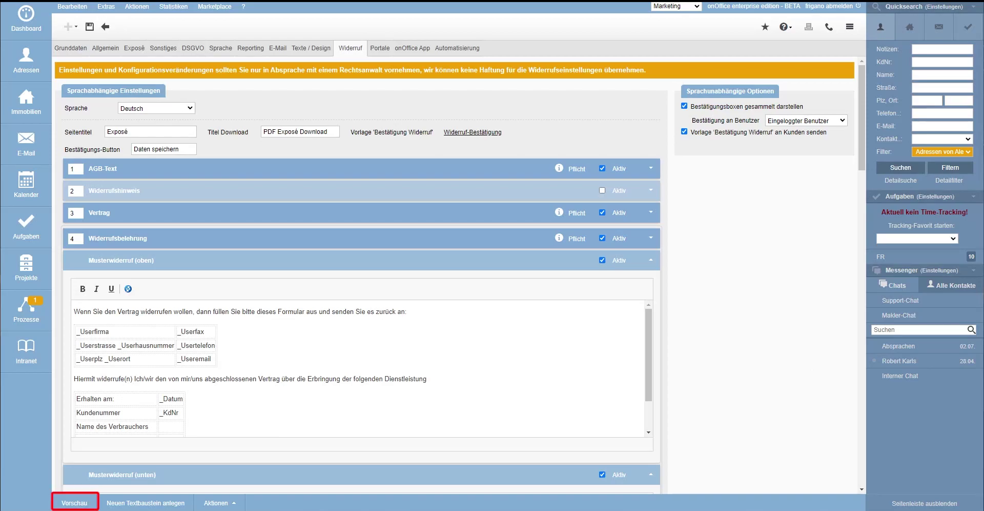
left_click(74, 503)
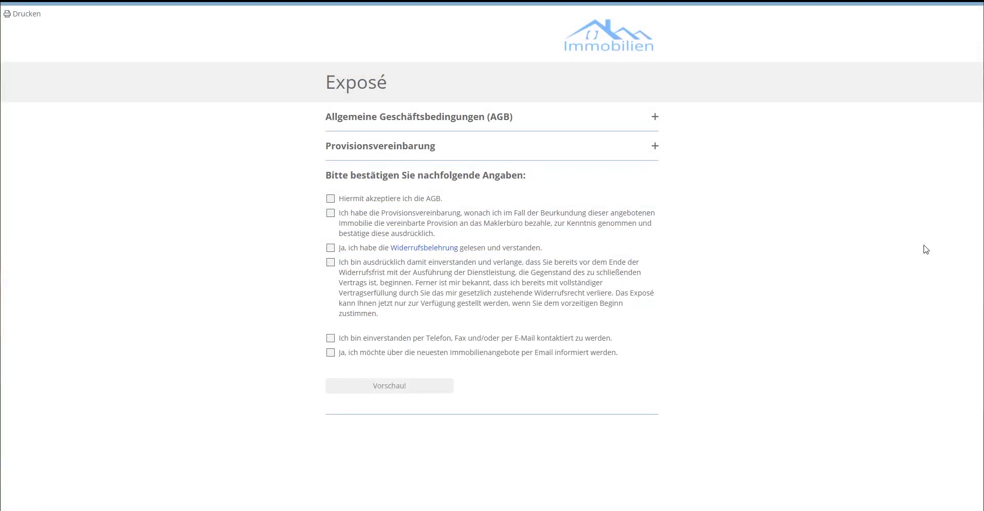
left_click(424, 248)
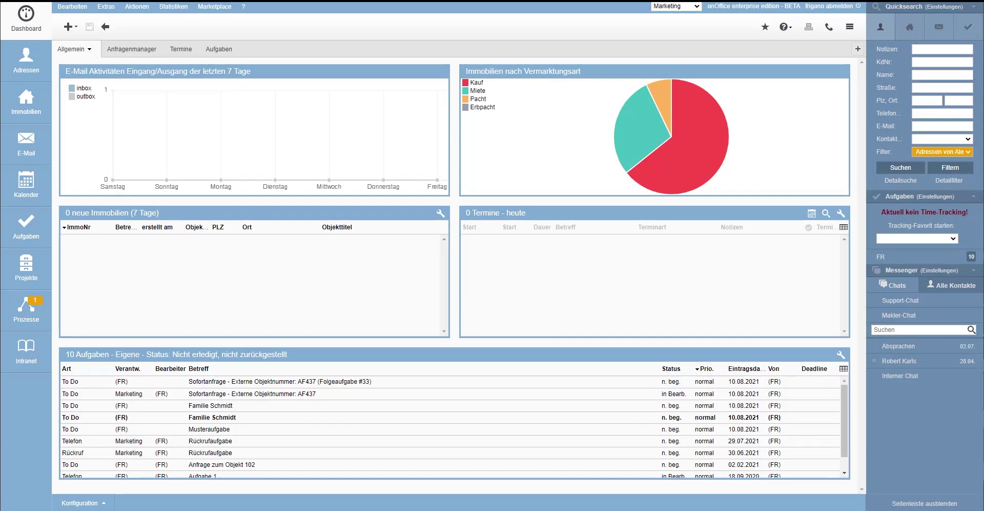
Open the system log from the dashboard.
left_click(107, 9)
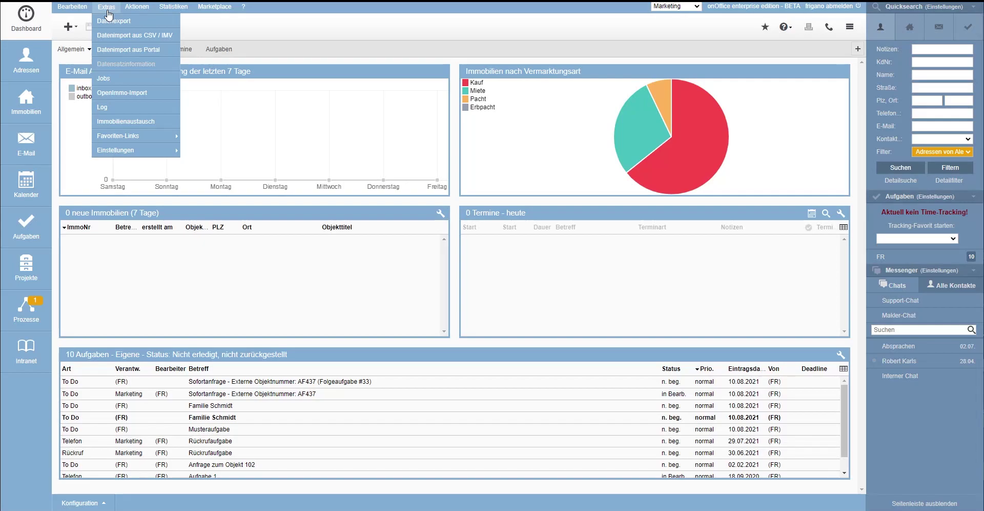
left_click(103, 106)
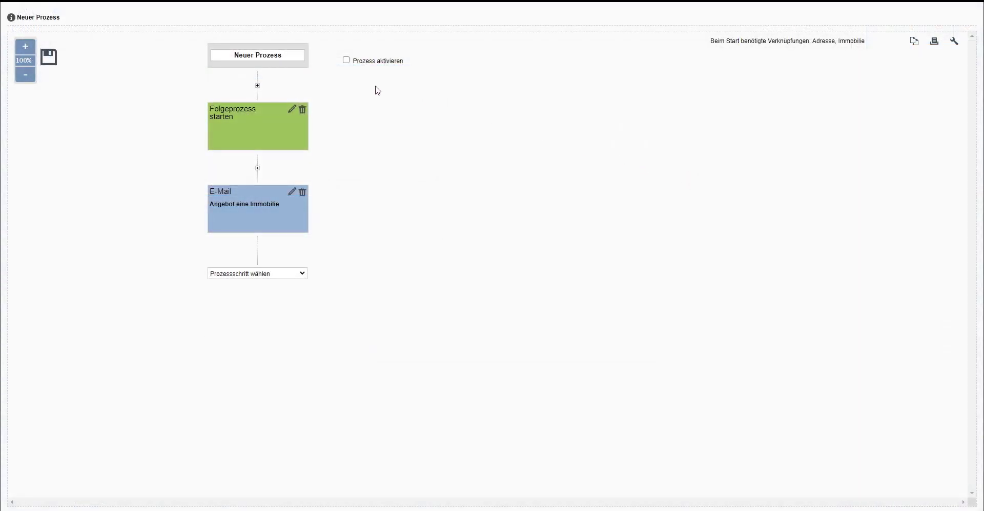
Inspect the settings of the "Folgeprozess starten" step in the new process, and open its "Angebot eine Immobilie" e-mail step.
left_click(292, 111)
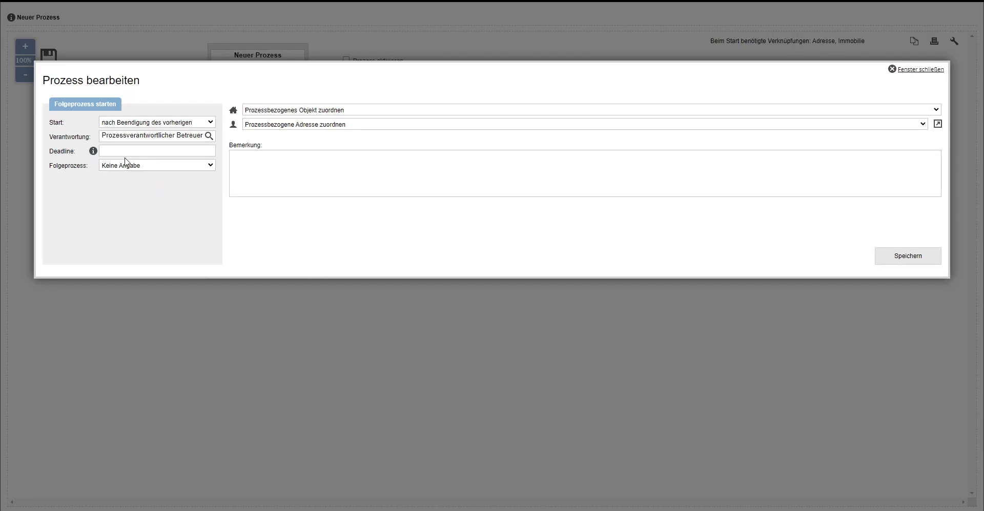
left_click(930, 71)
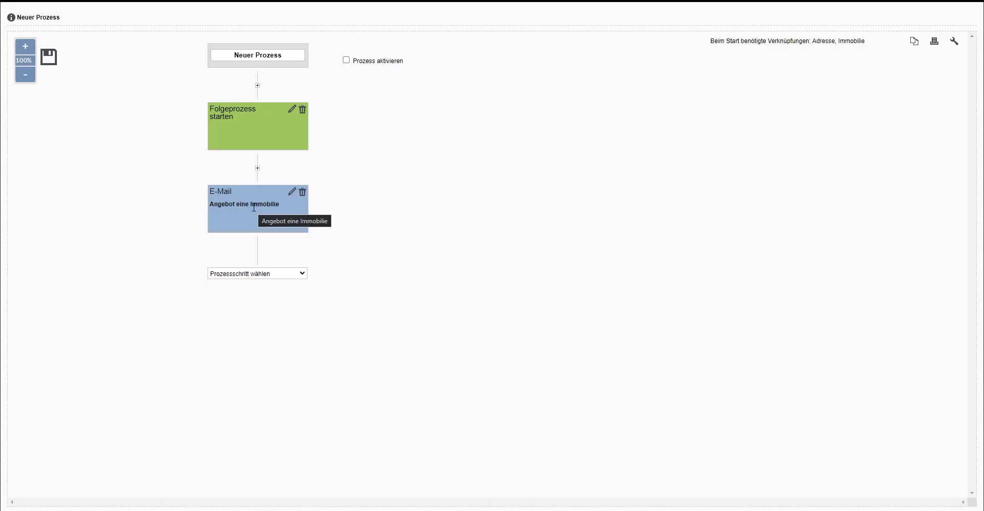
left_click(293, 191)
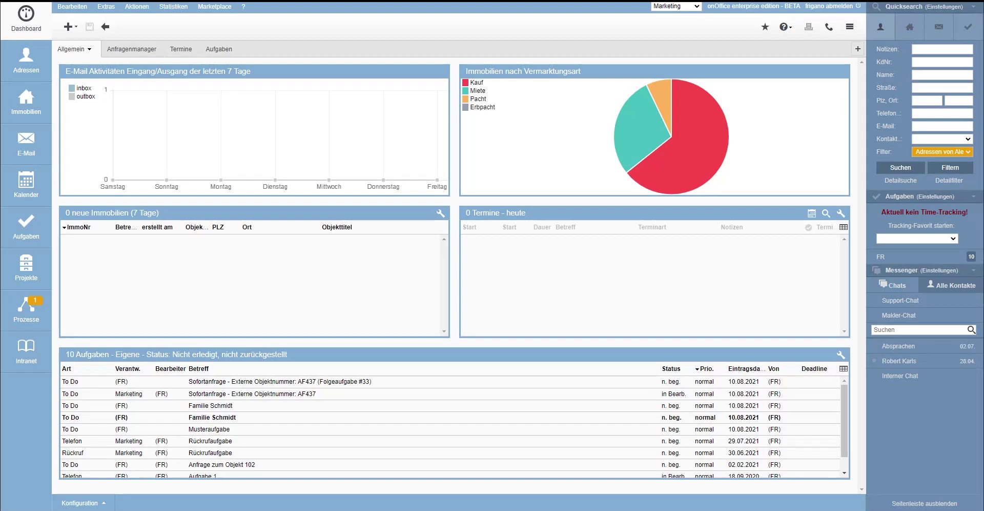
Start a new project from a template and open the project template selection.
left_click(75, 29)
mouse_move(110, 173)
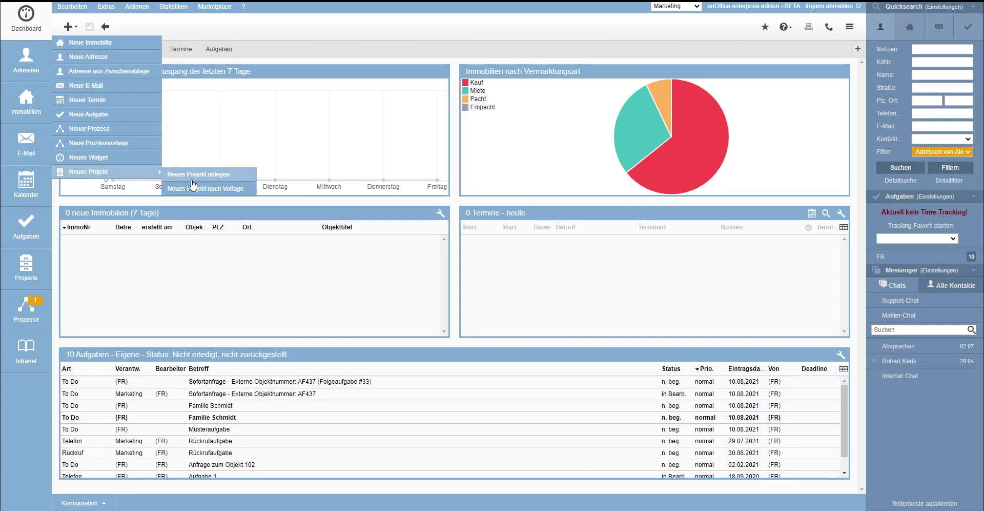
left_click(205, 188)
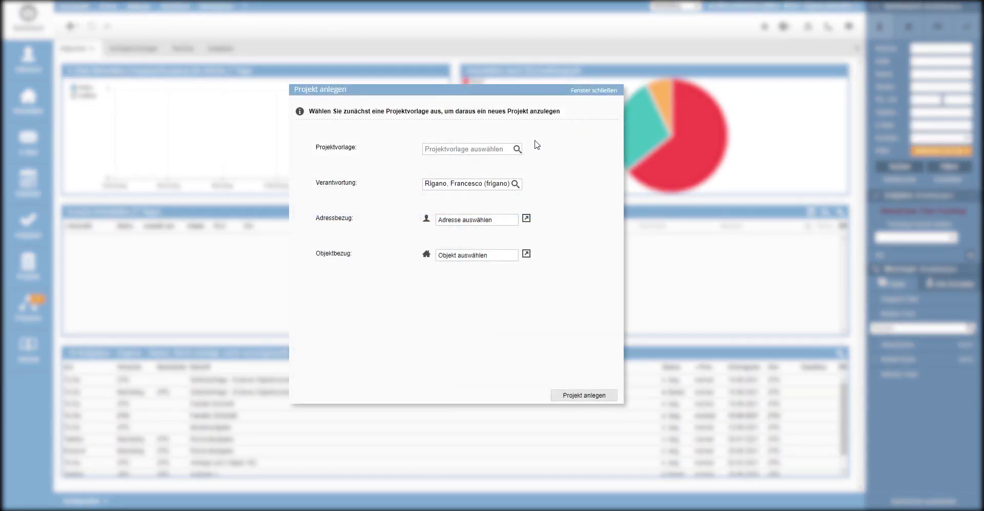
left_click(464, 148)
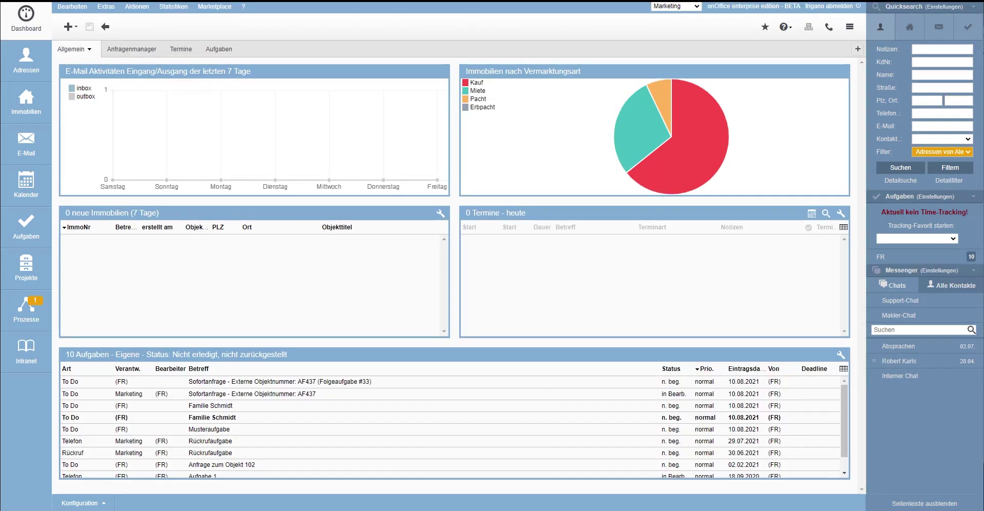
Open the project overview for the Backoffice project type.
left_click(173, 7)
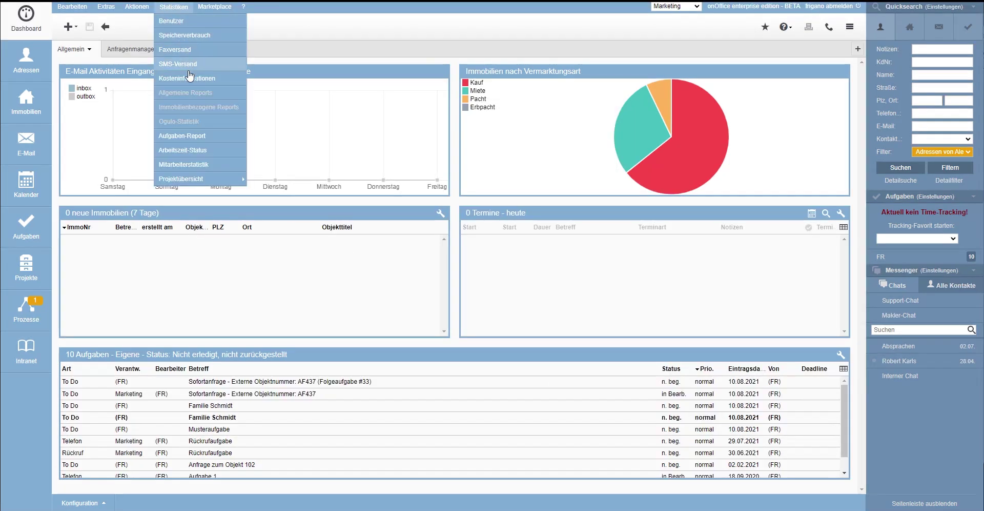
mouse_move(199, 177)
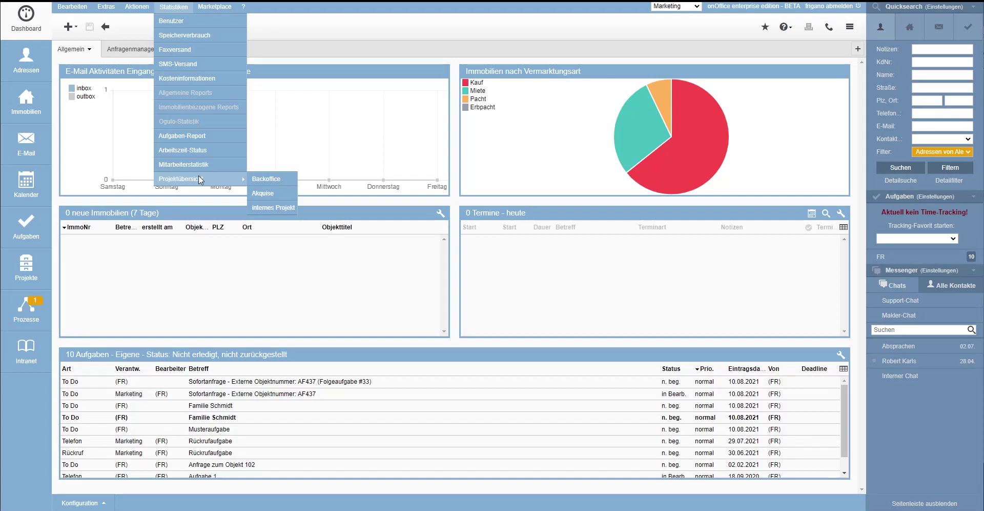
left_click(266, 178)
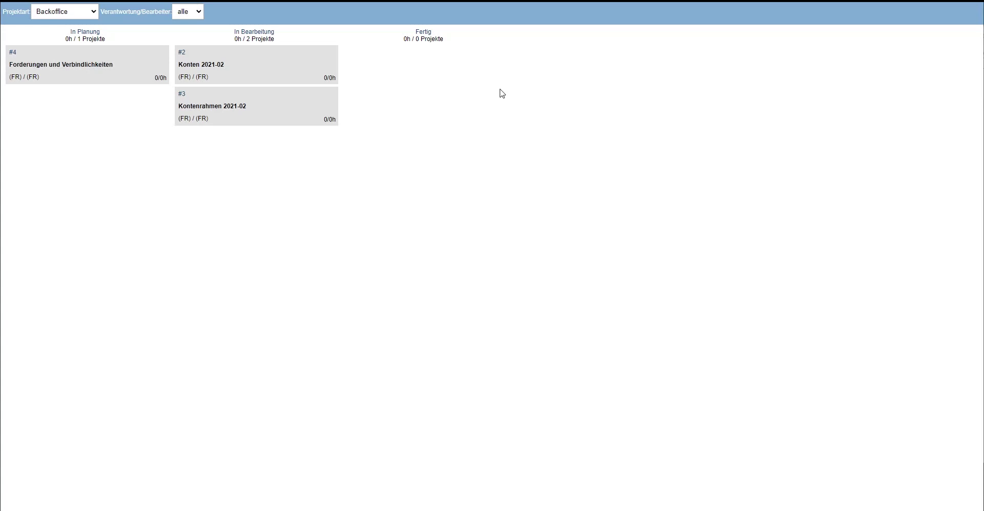
mouse_move(200, 68)
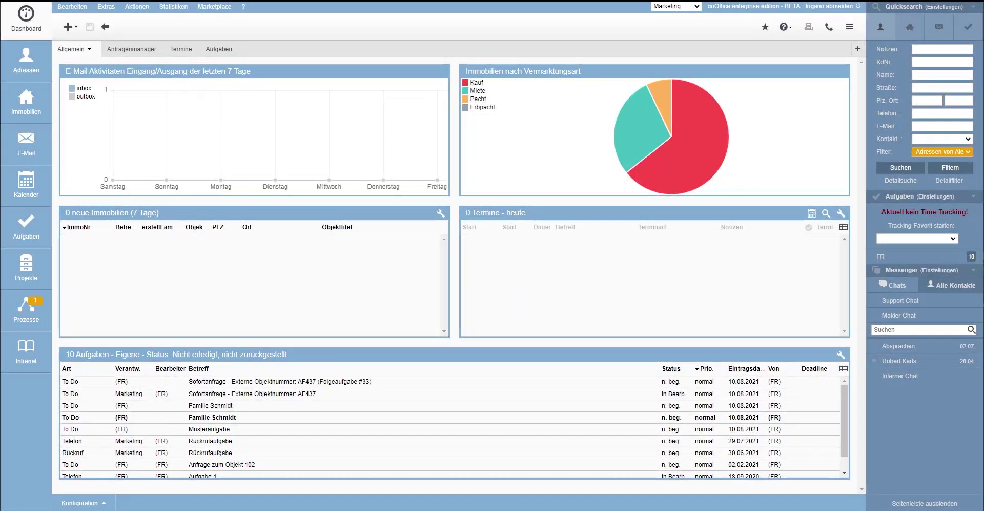
Open the portal list in the basic settings and select the MAKLERSERVICE 24 portal.
left_click(105, 7)
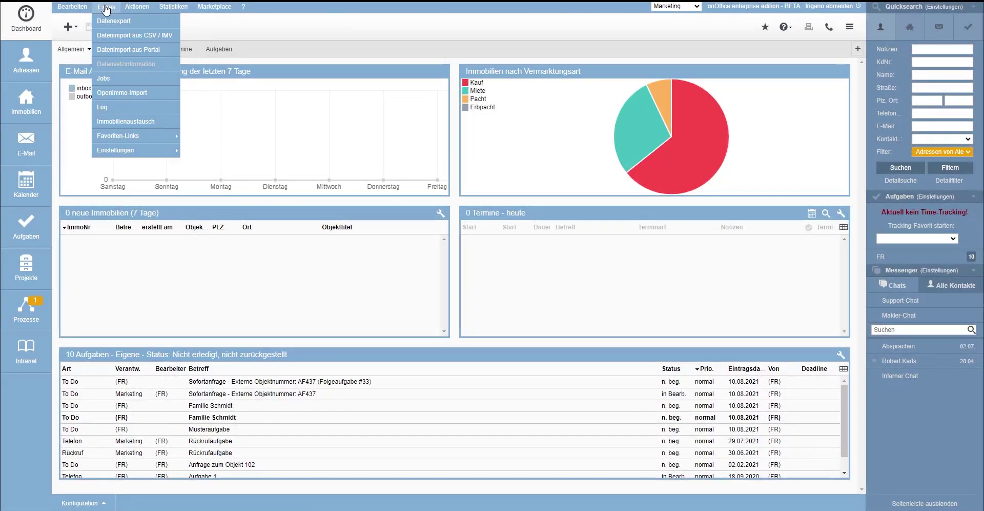
mouse_move(148, 151)
left_click(212, 151)
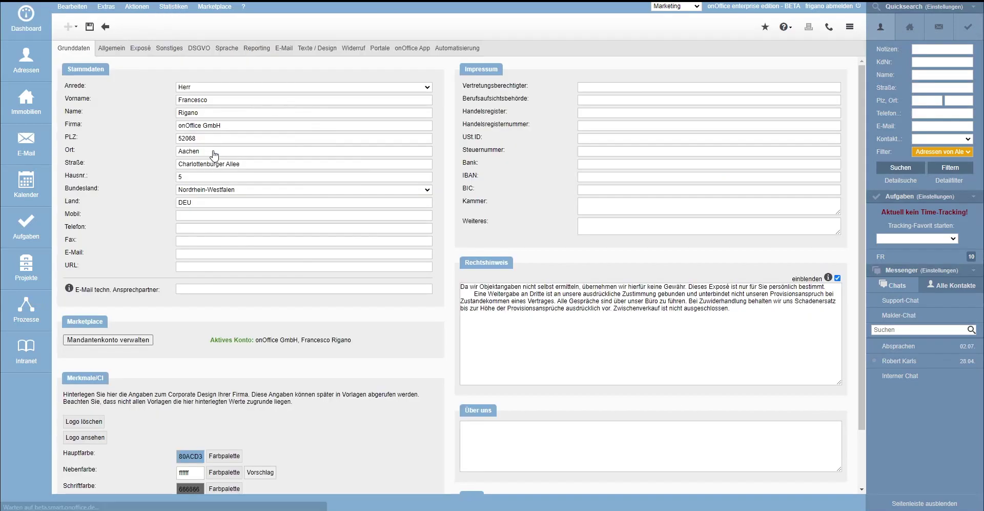
left_click(377, 48)
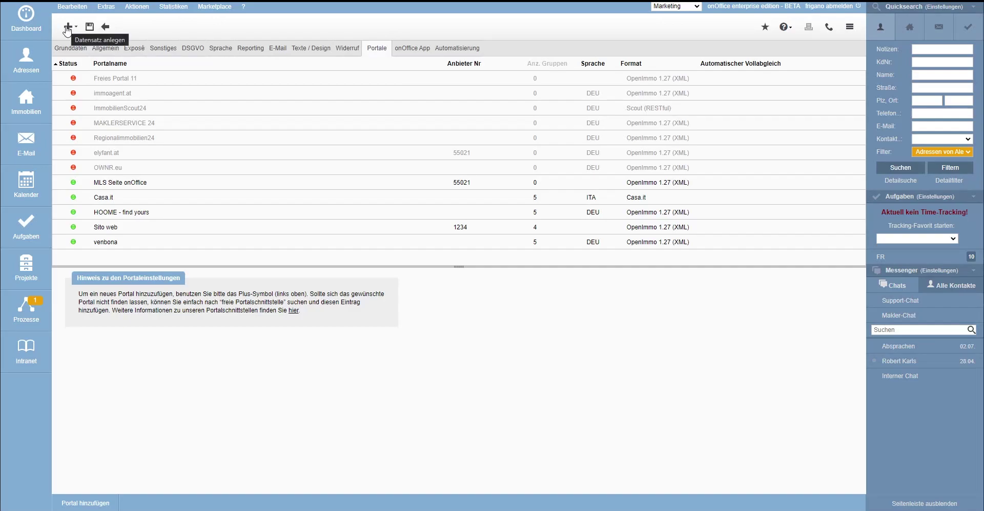
left_click(122, 124)
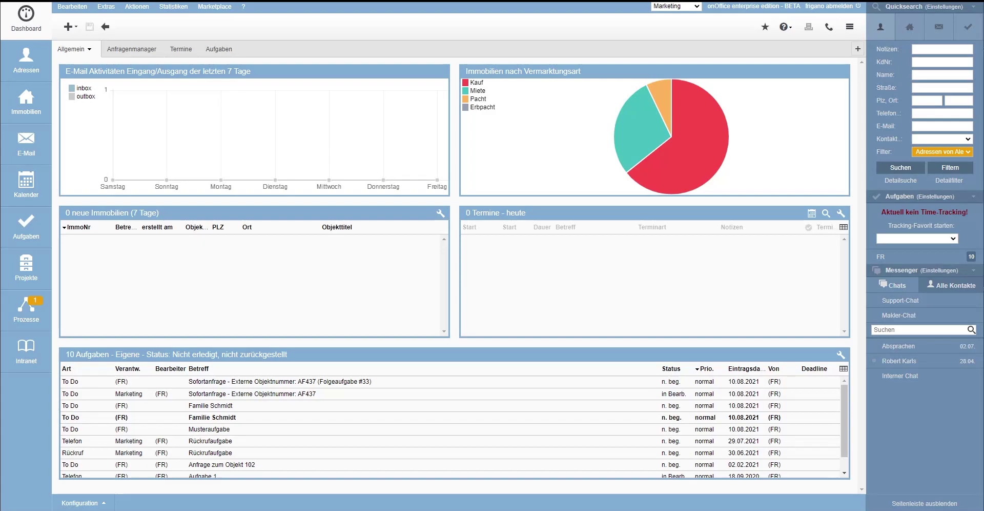
Open the API-USER record from the API users in the user administration.
left_click(112, 9)
mouse_move(135, 151)
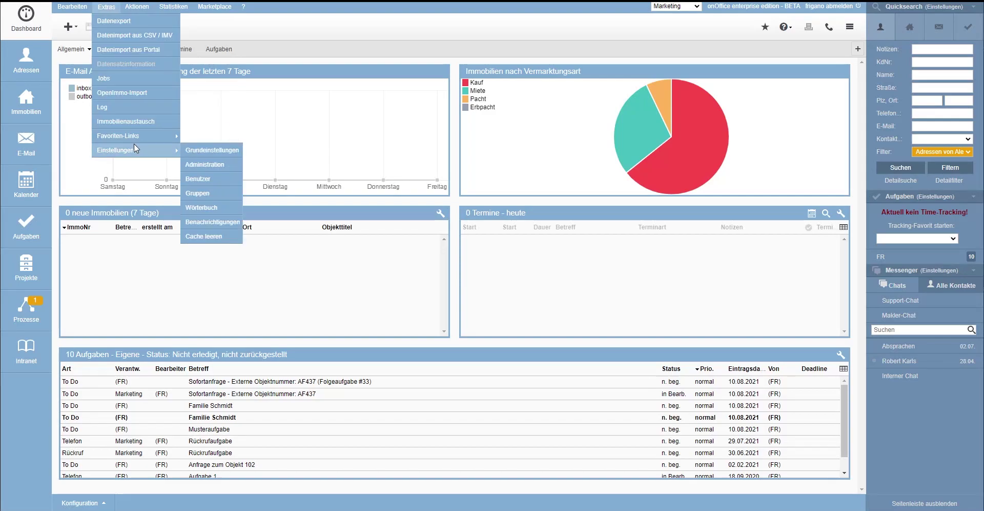
left_click(200, 185)
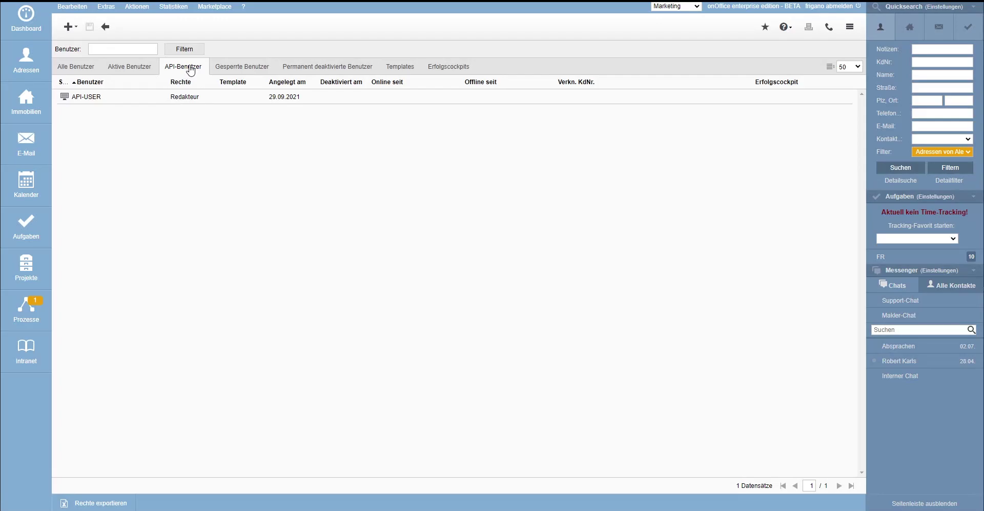
double_click(84, 97)
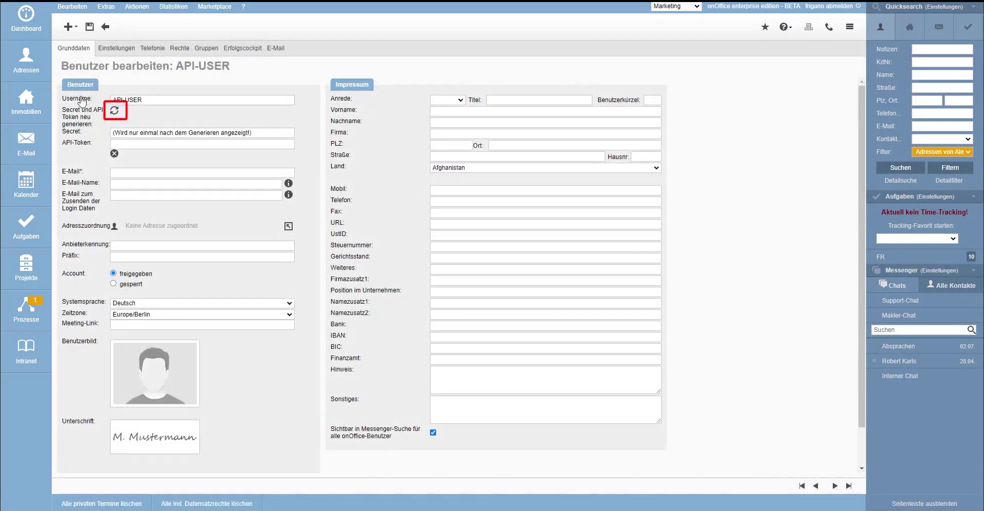